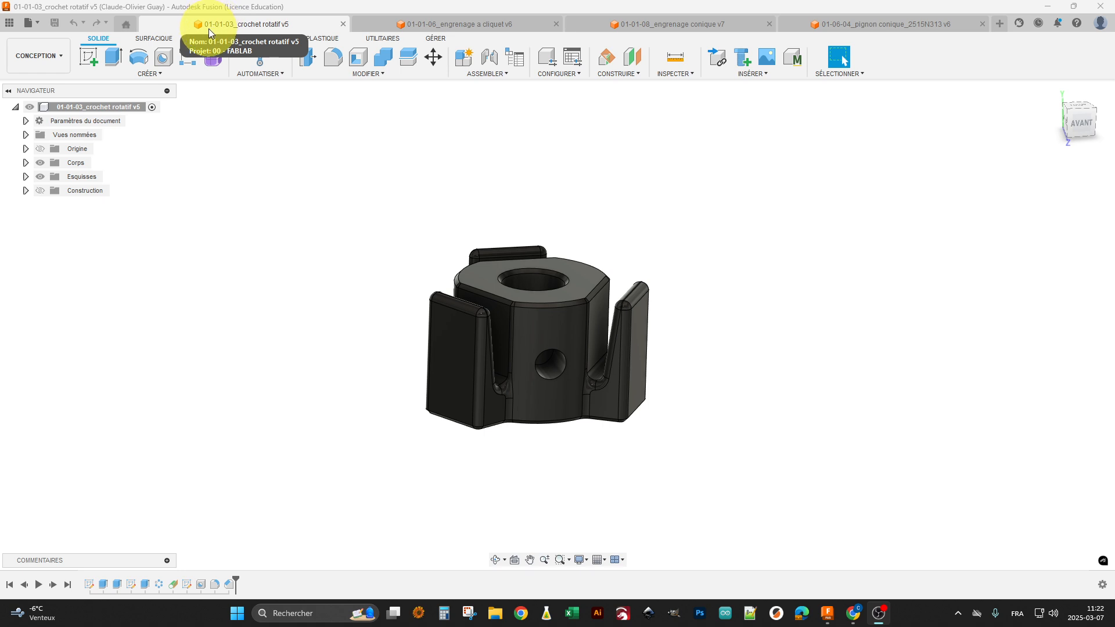
Examine the four open parts from several angles: the crochet rotatif, engrenage à cliquet, engrenage conique and pignon conique.
middle_click_drag(356, 236, 323, 204, "shift")
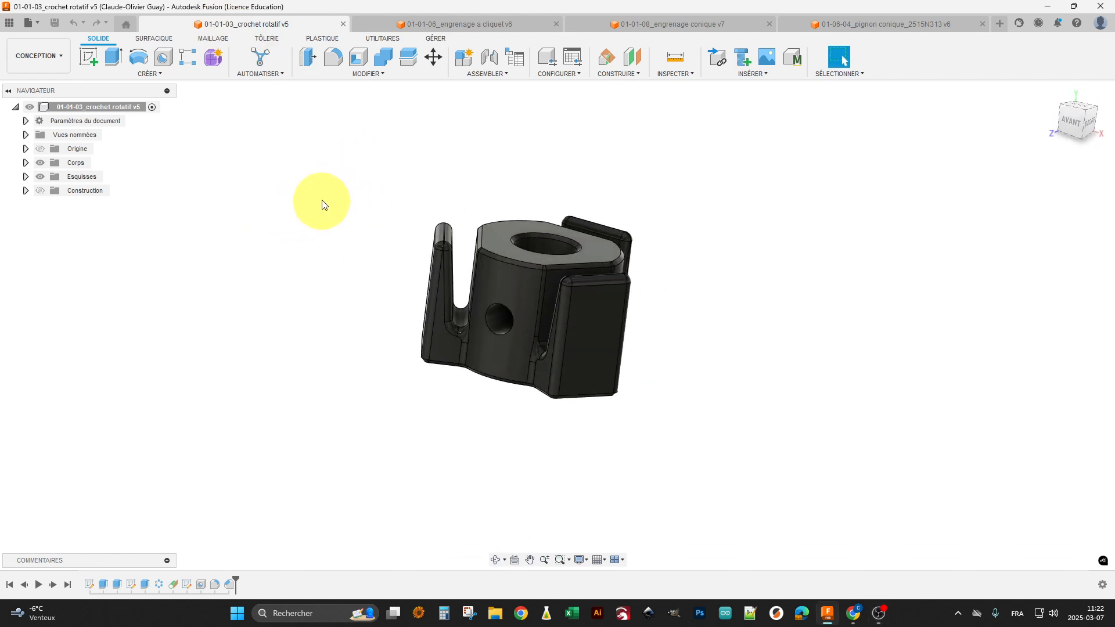
left_click(385, 24)
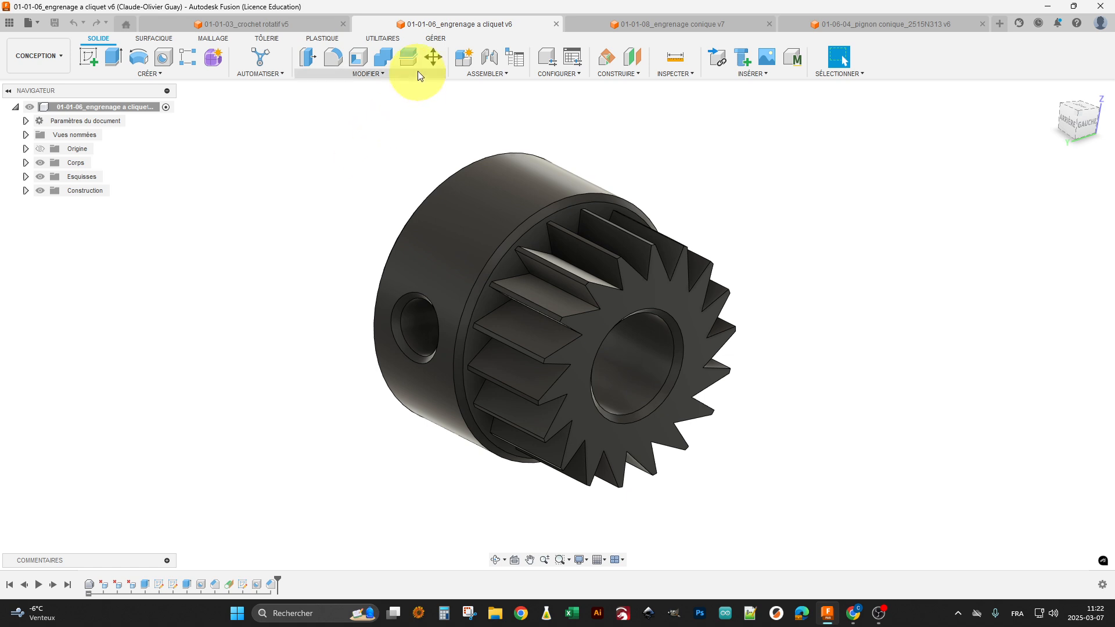
middle_click_drag(399, 131, 540, 87, "shift")
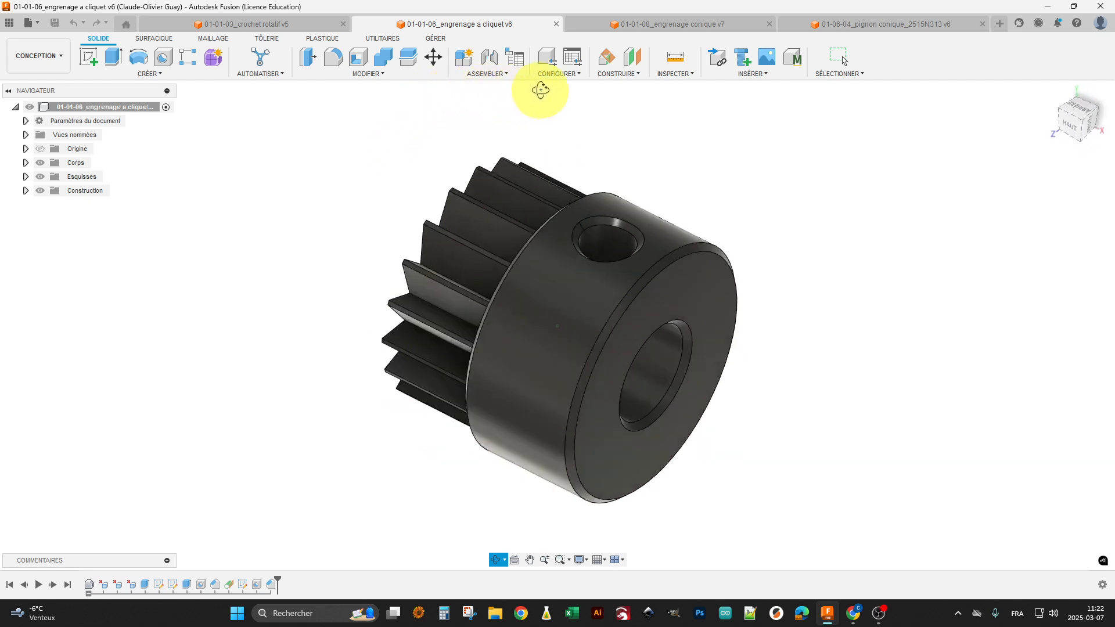
left_click(597, 27)
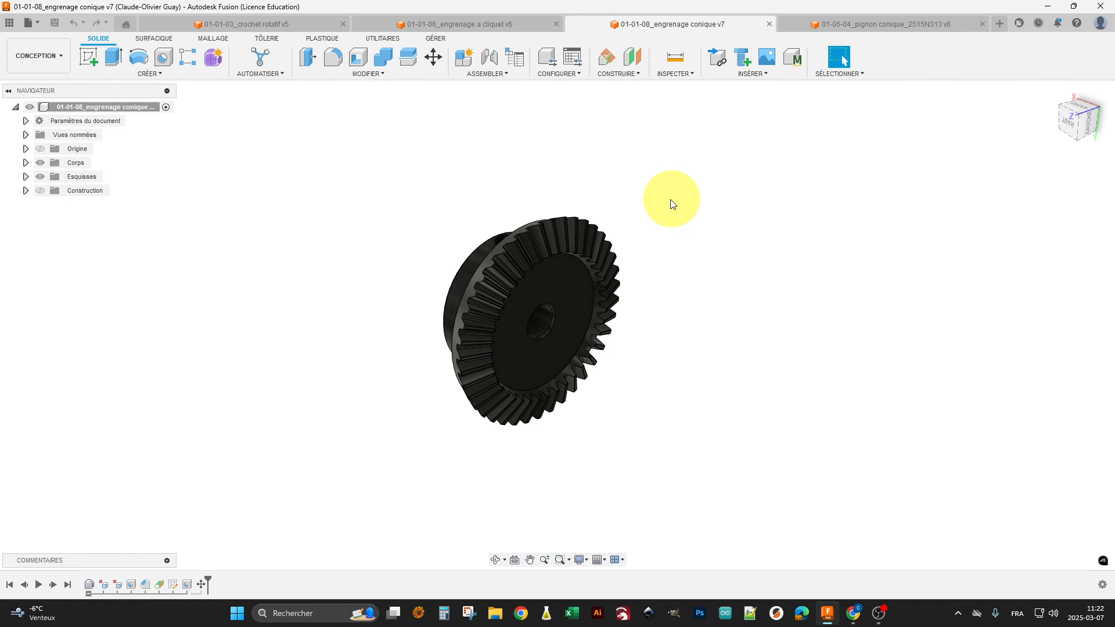
left_click(816, 23)
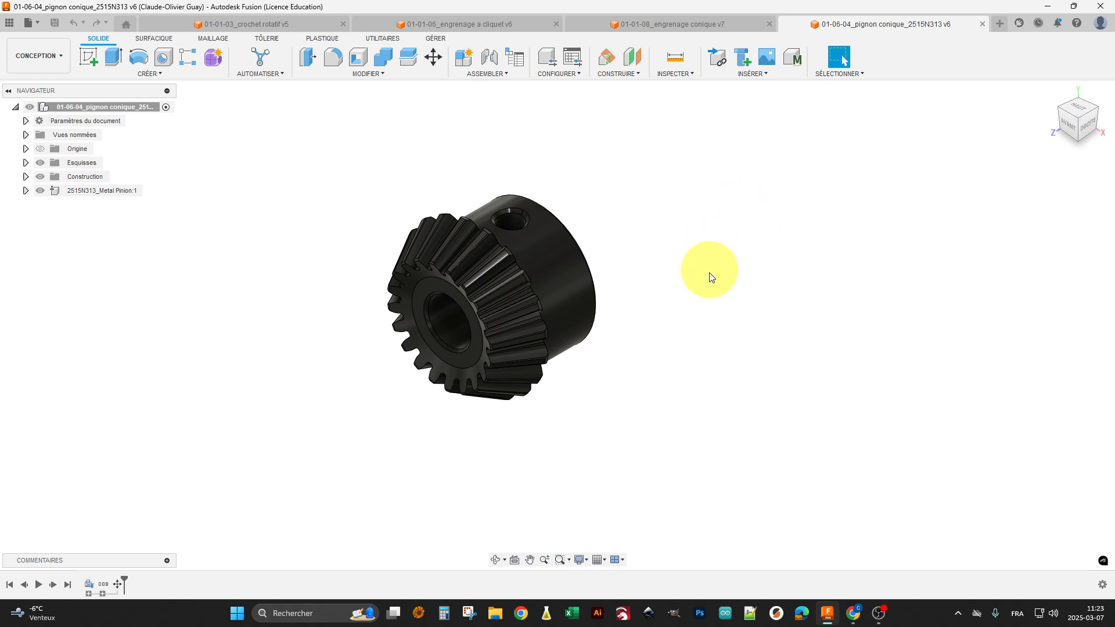
middle_click_drag(712, 268, 551, 267, "shift")
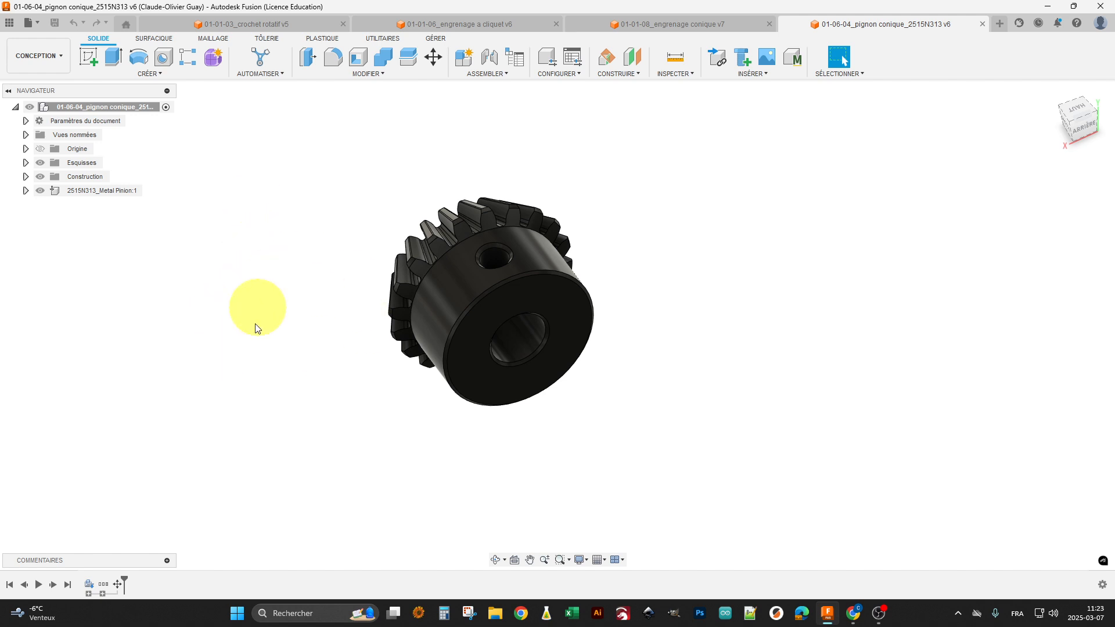
middle_click_drag(262, 351, 330, 319, "shift")
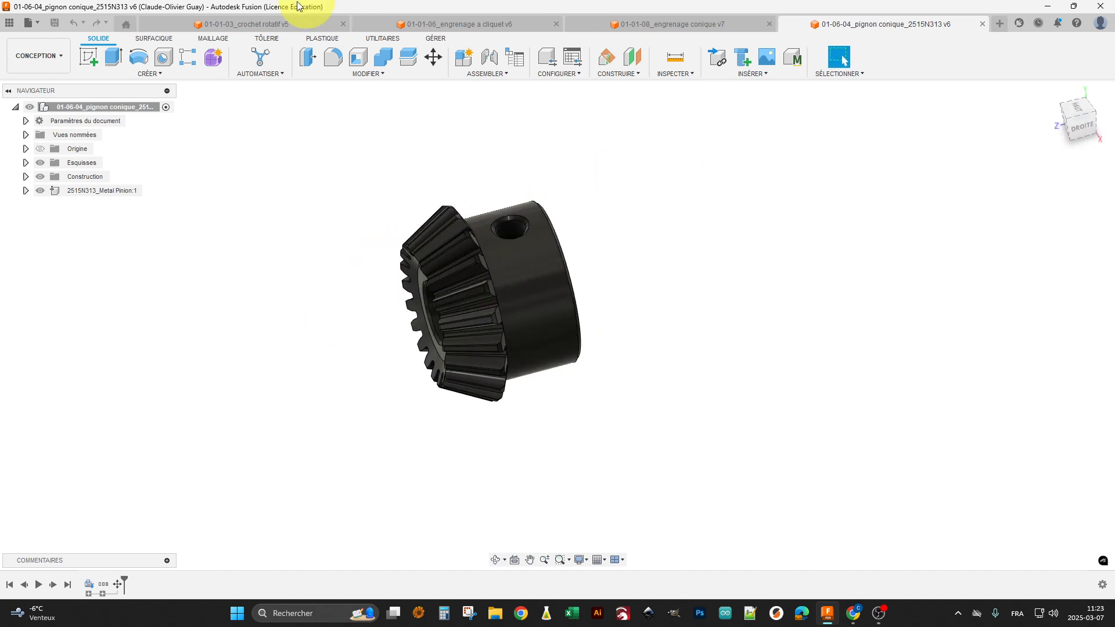
Return to the 01-01-03_crochet rotatif part and measure the diameter of its central bore's upper edge.
left_click(243, 22)
middle_click_drag(423, 232, 531, 257, "shift")
left_click(530, 264)
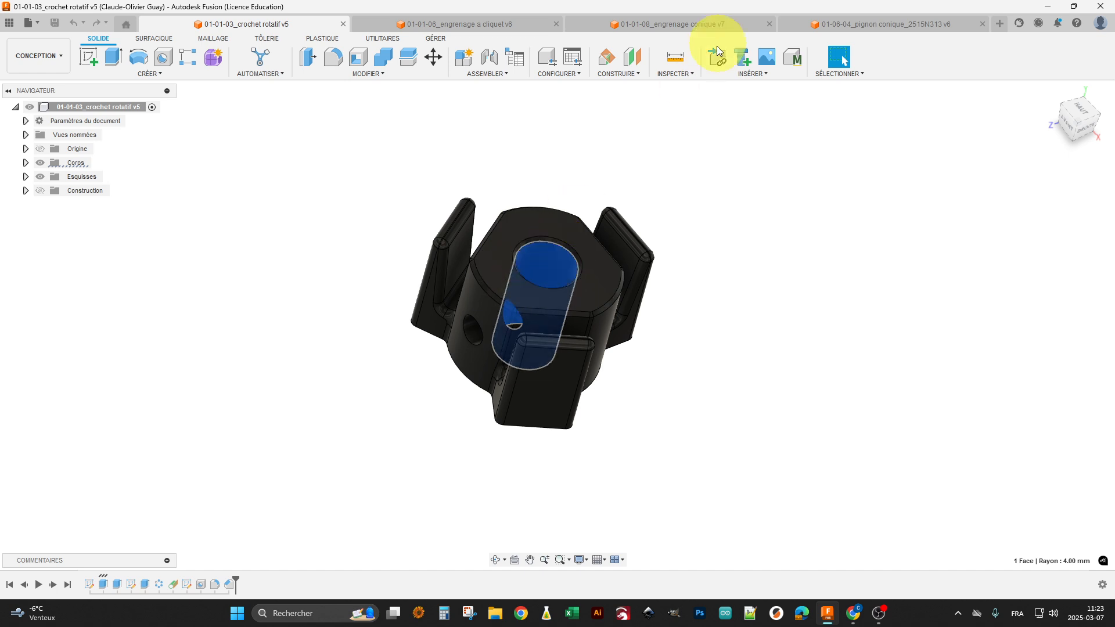
left_click(691, 129)
left_click(674, 58)
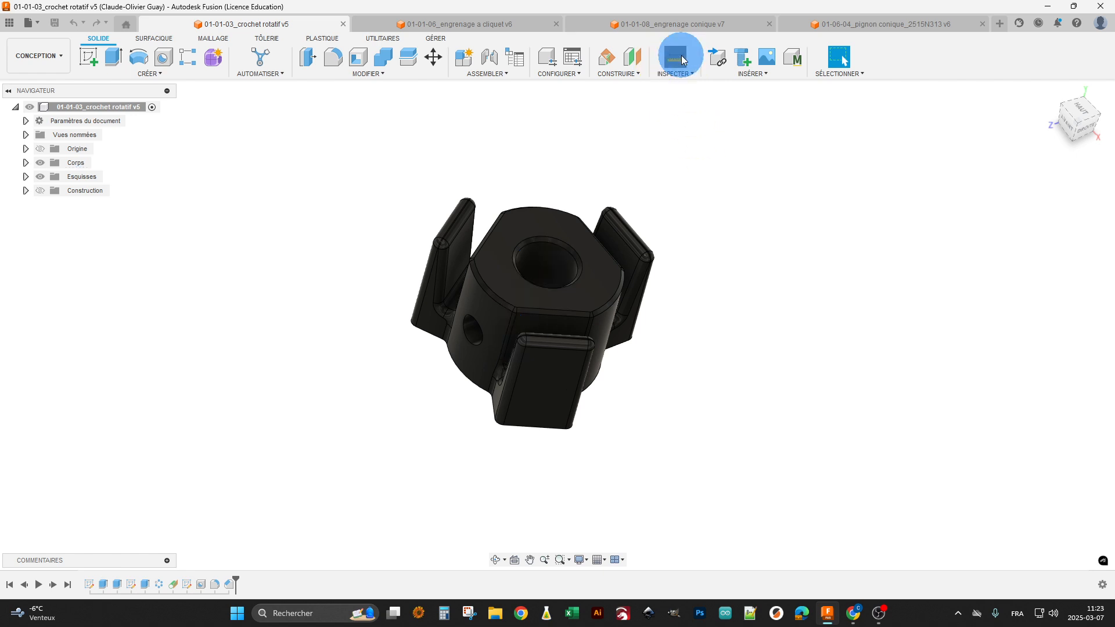
left_click(562, 246)
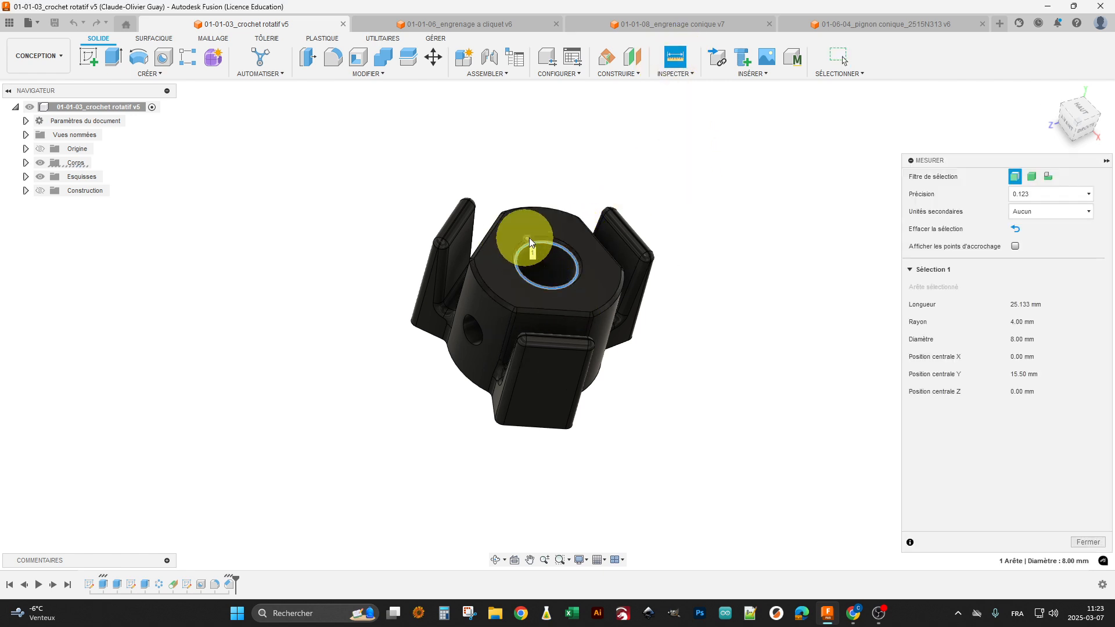
left_click(559, 157)
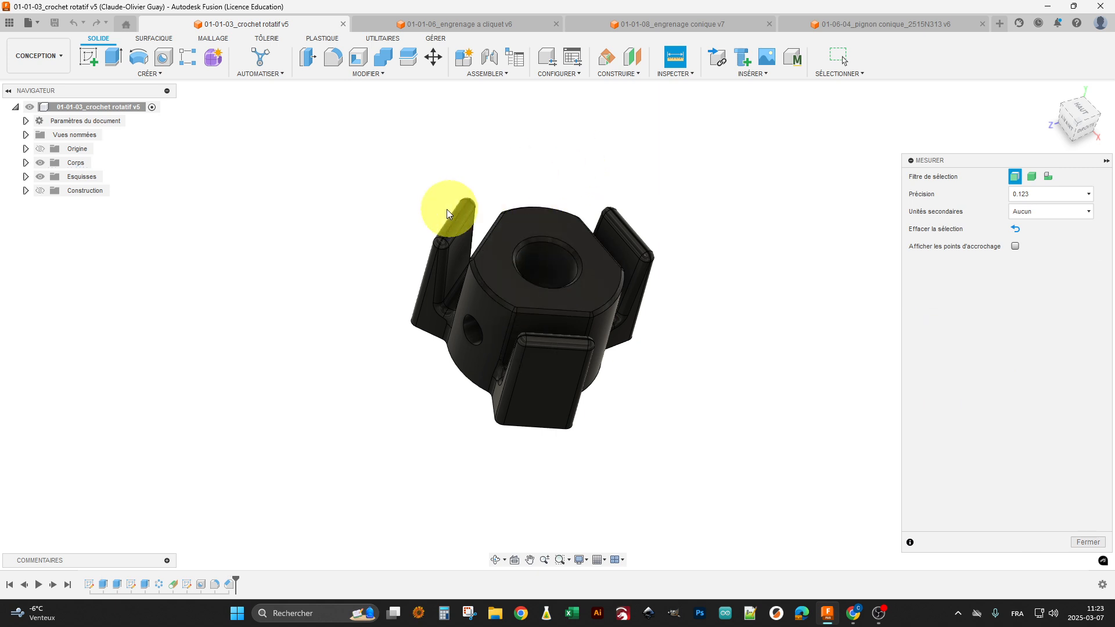
key("Escape")
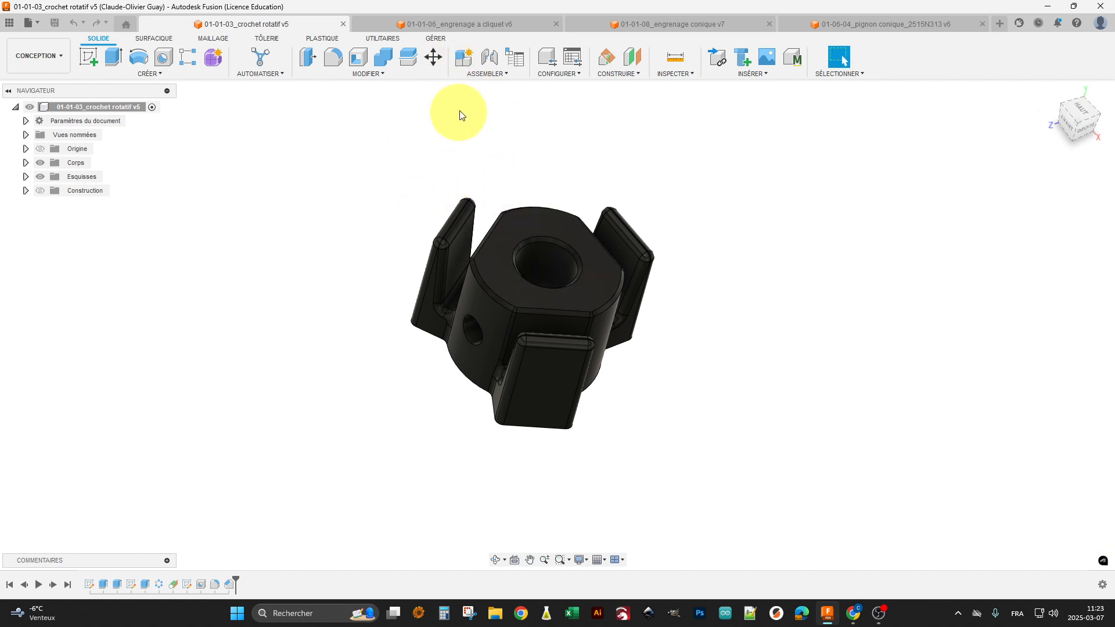
Measure the diameter of the crochet rotatif's small side hole.
middle_click_drag(510, 187, 563, 137, "shift")
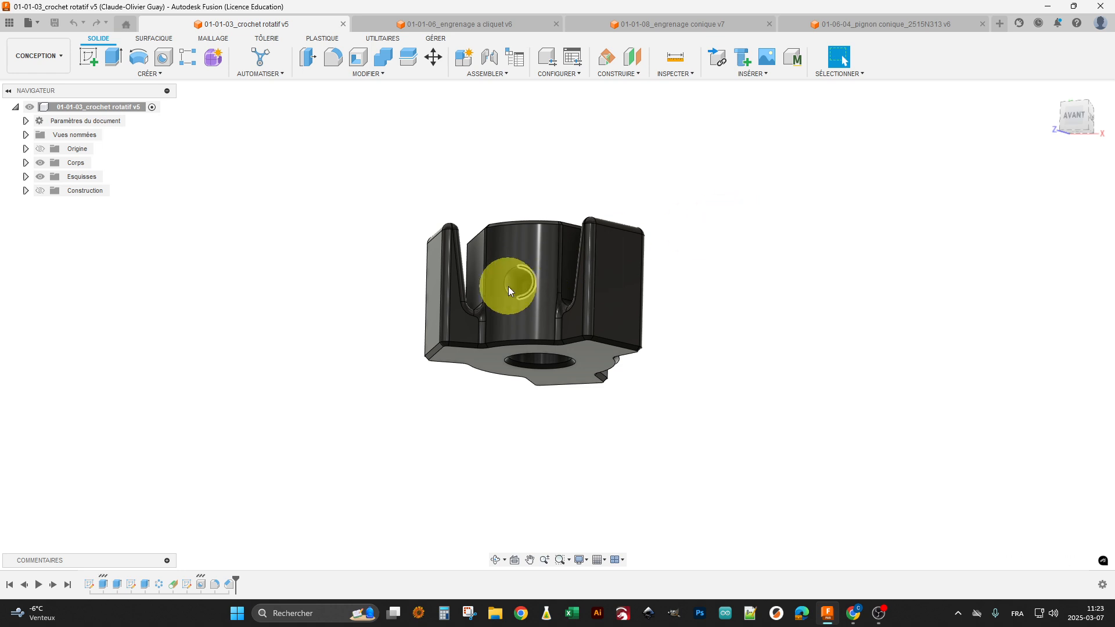
scroll(519, 280, "up", 3)
left_click(524, 280)
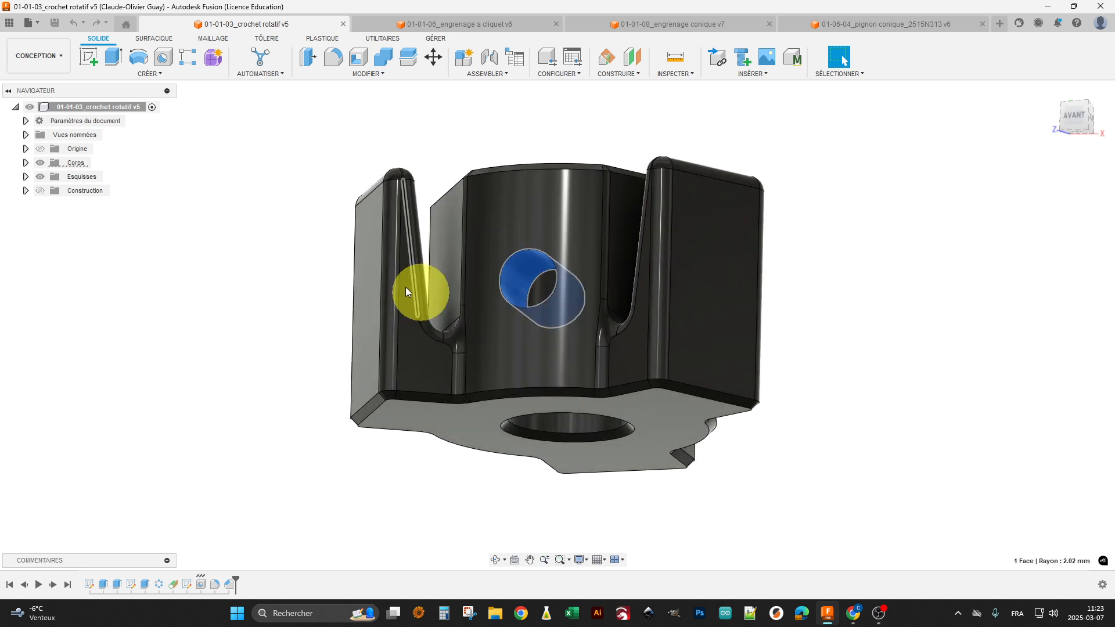
left_click(675, 57)
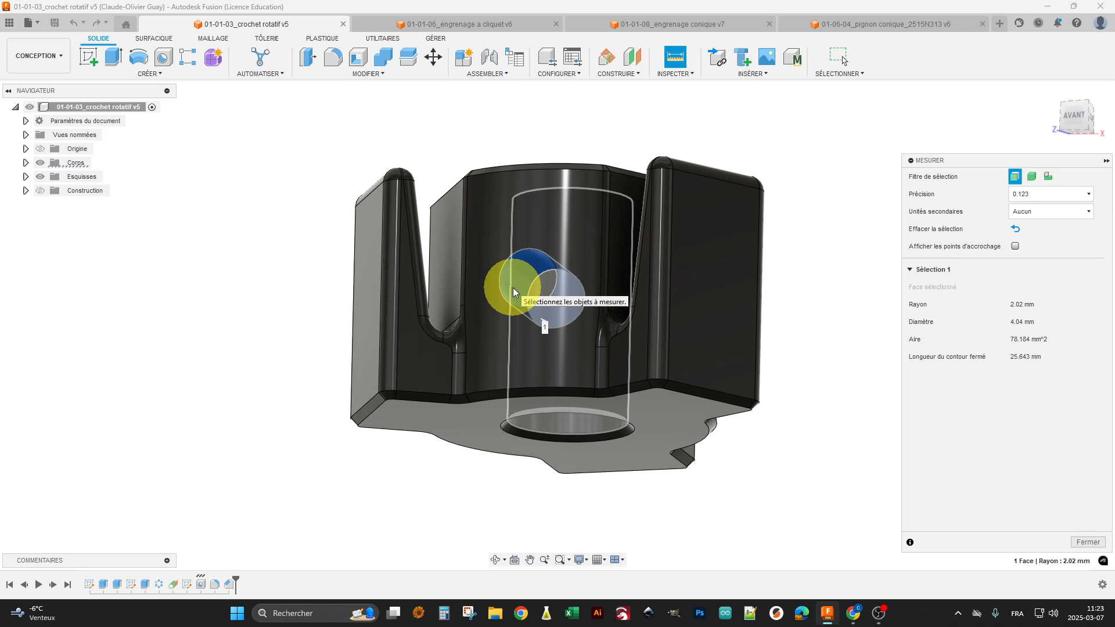
left_click(535, 122)
middle_click_drag(549, 128, 743, 191, "shift")
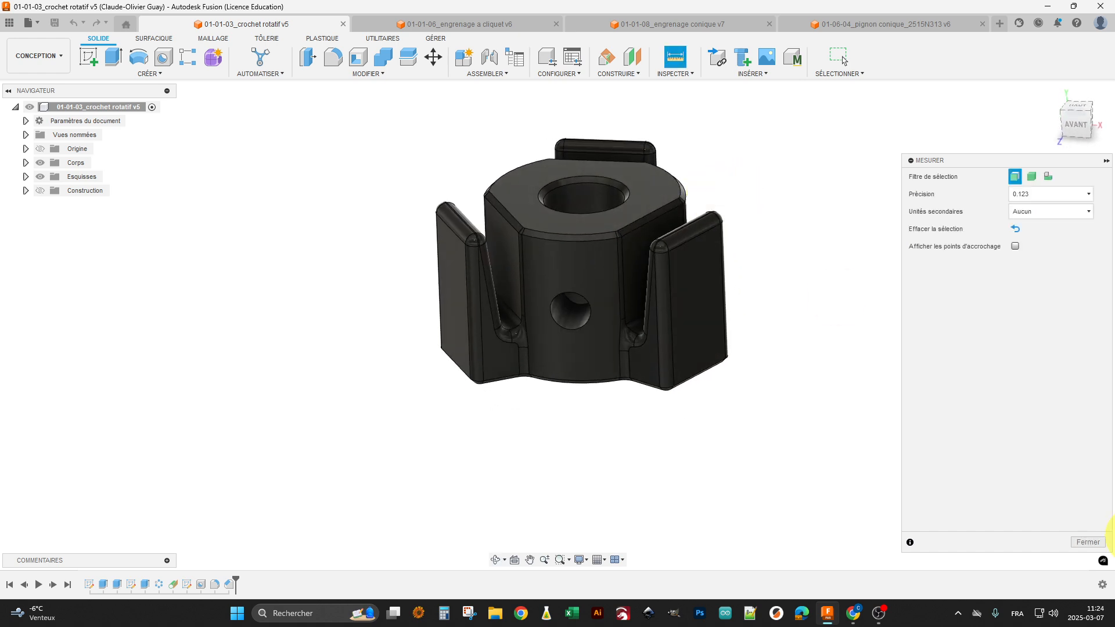
left_click(1087, 541)
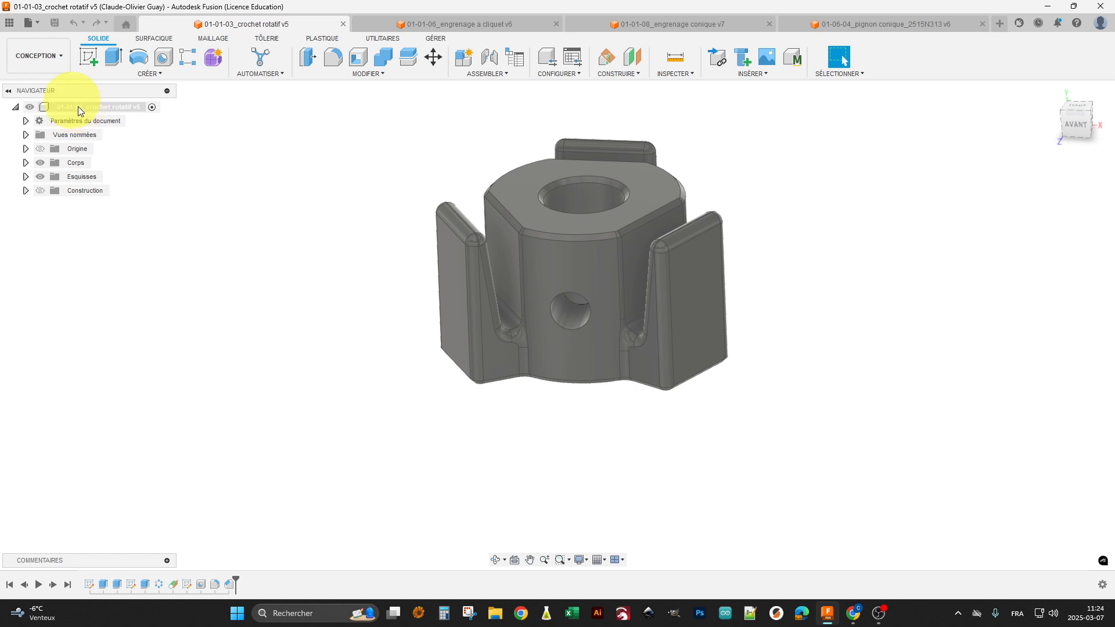
Set up a mesh export of the whole crochet rotatif component in 3MF format with refinement Haut.
right_click(78, 106)
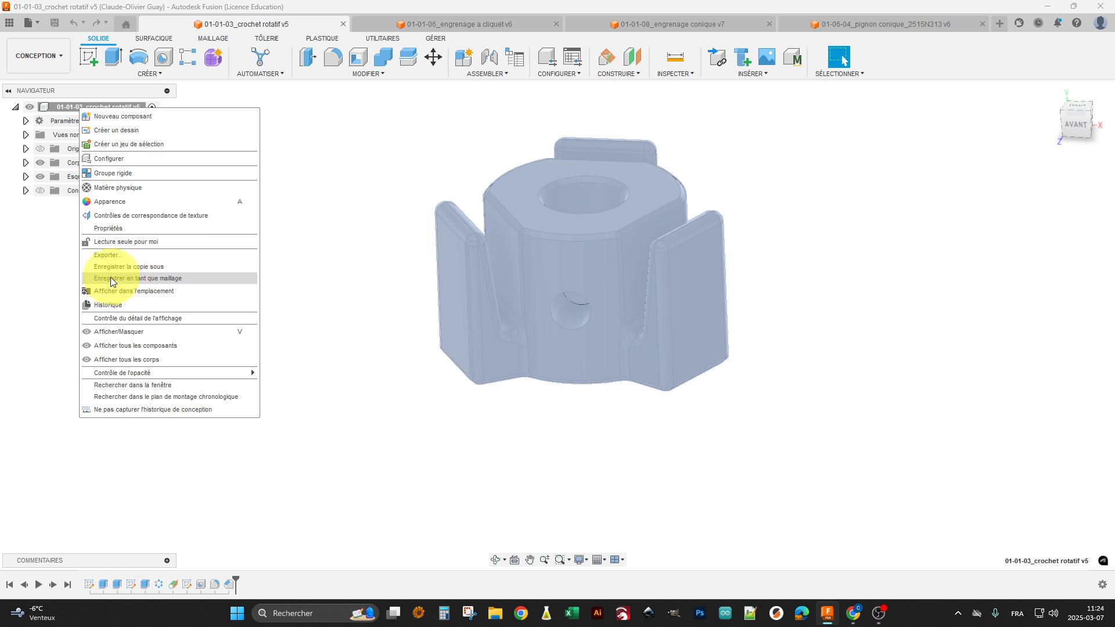
left_click(141, 278)
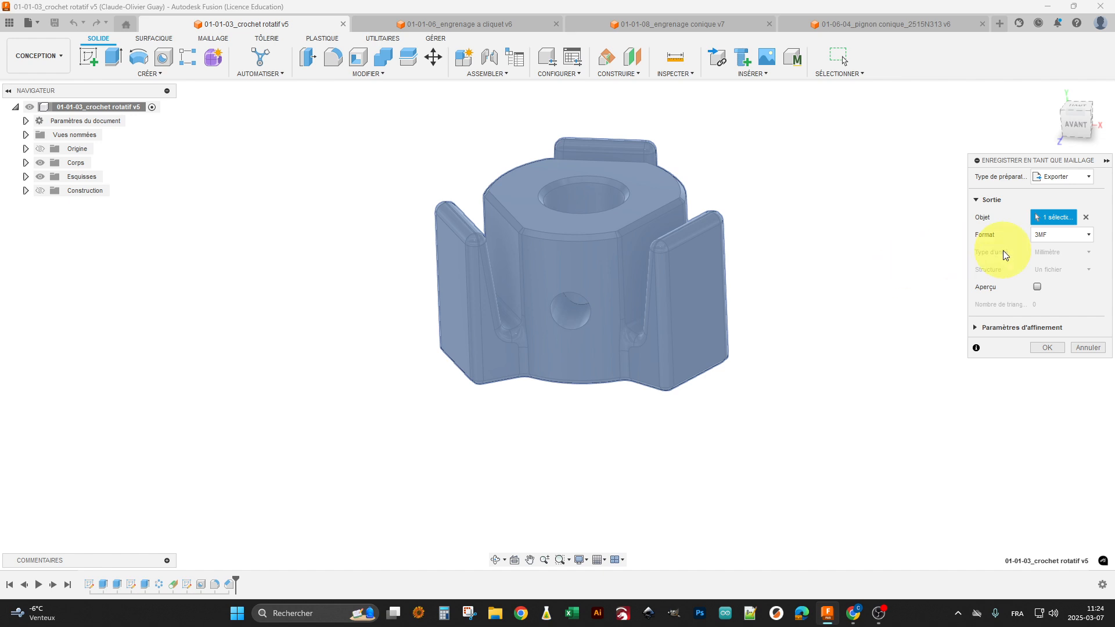
left_click(976, 328)
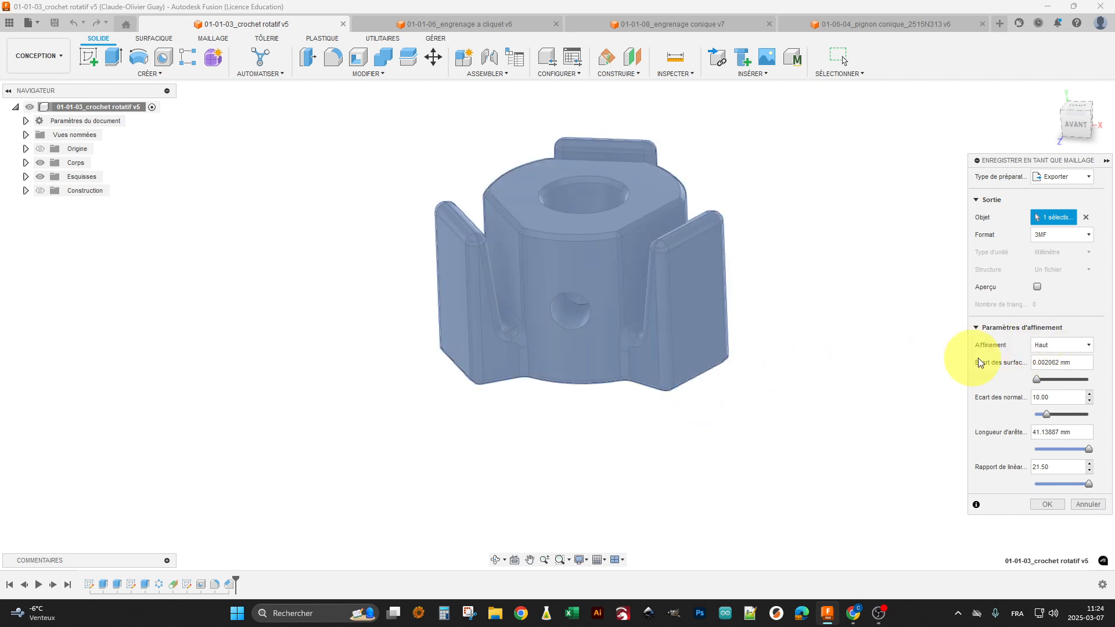
left_click(1068, 344)
left_click(1070, 344)
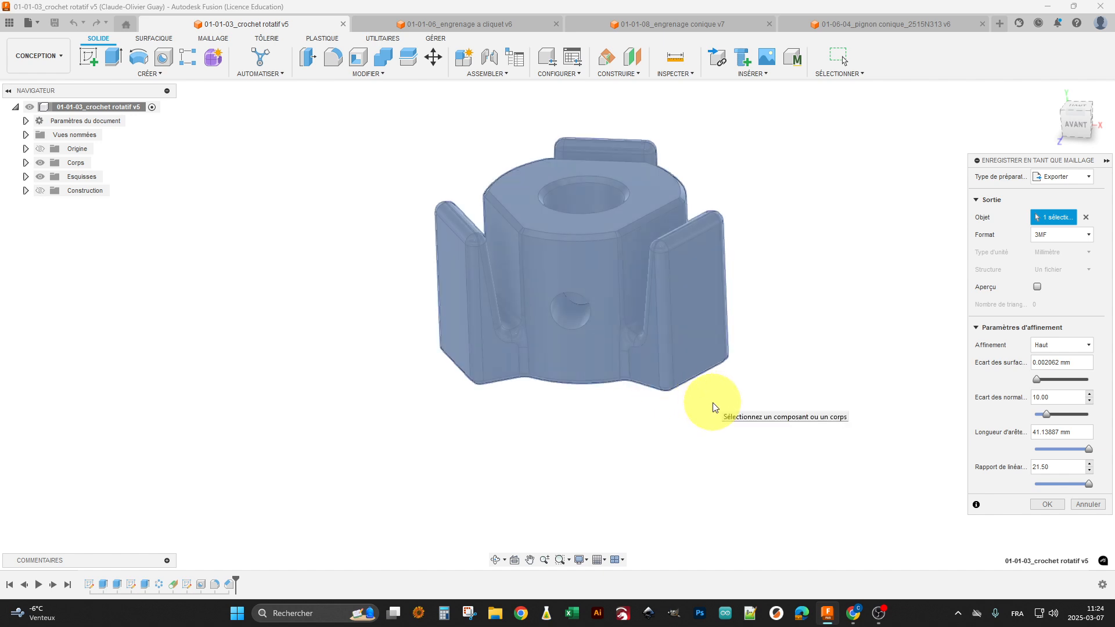
middle_click_drag(774, 373, 669, 406)
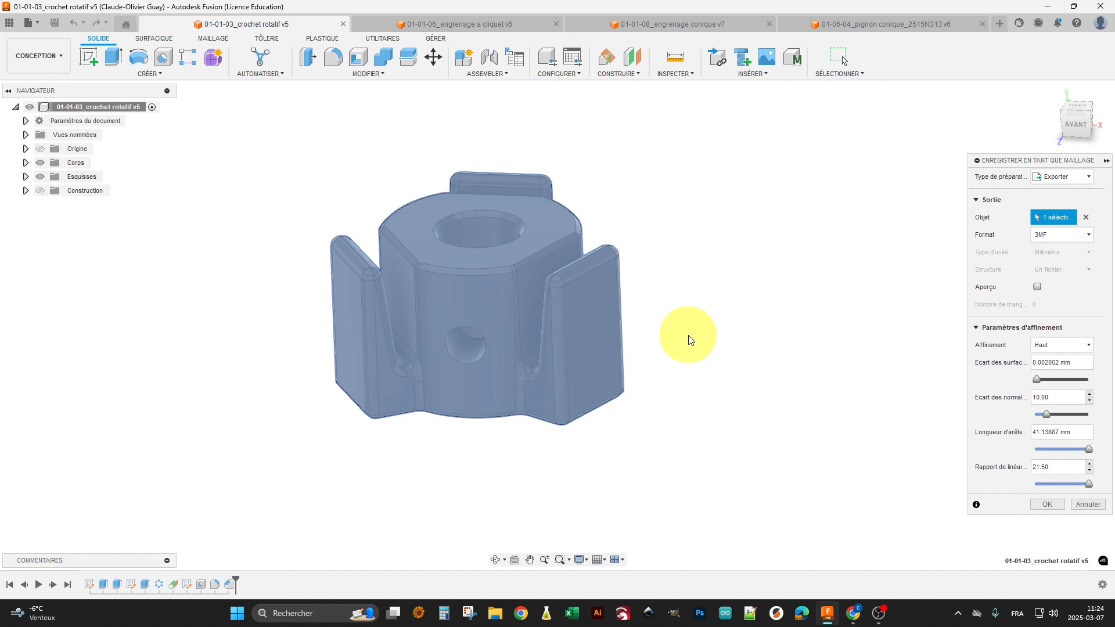
middle_click_drag(688, 329, 721, 344)
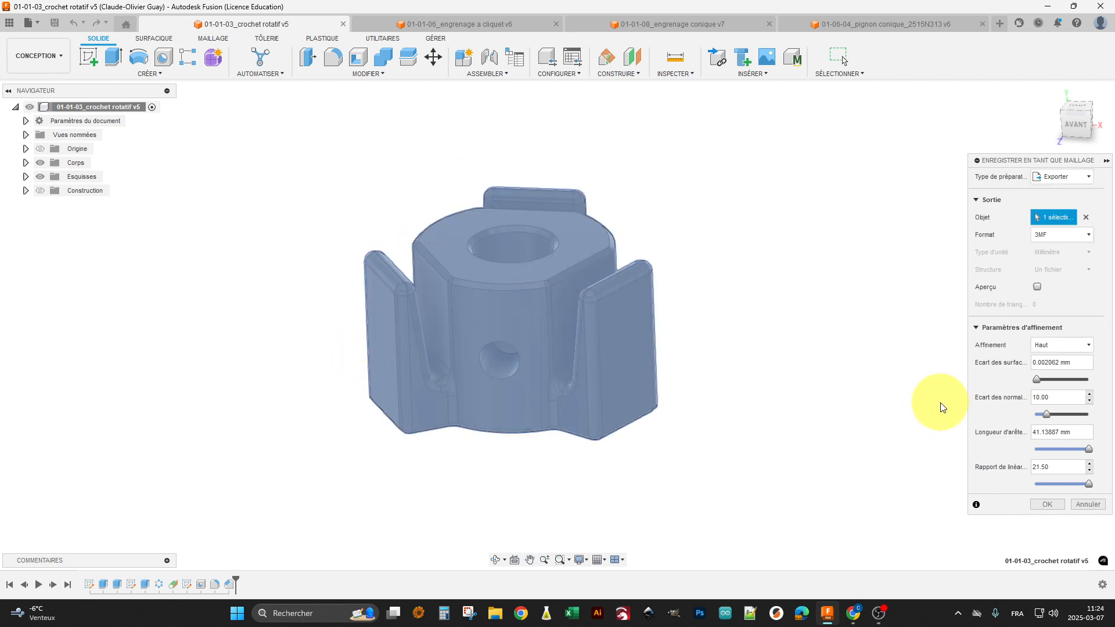
left_click(1040, 235)
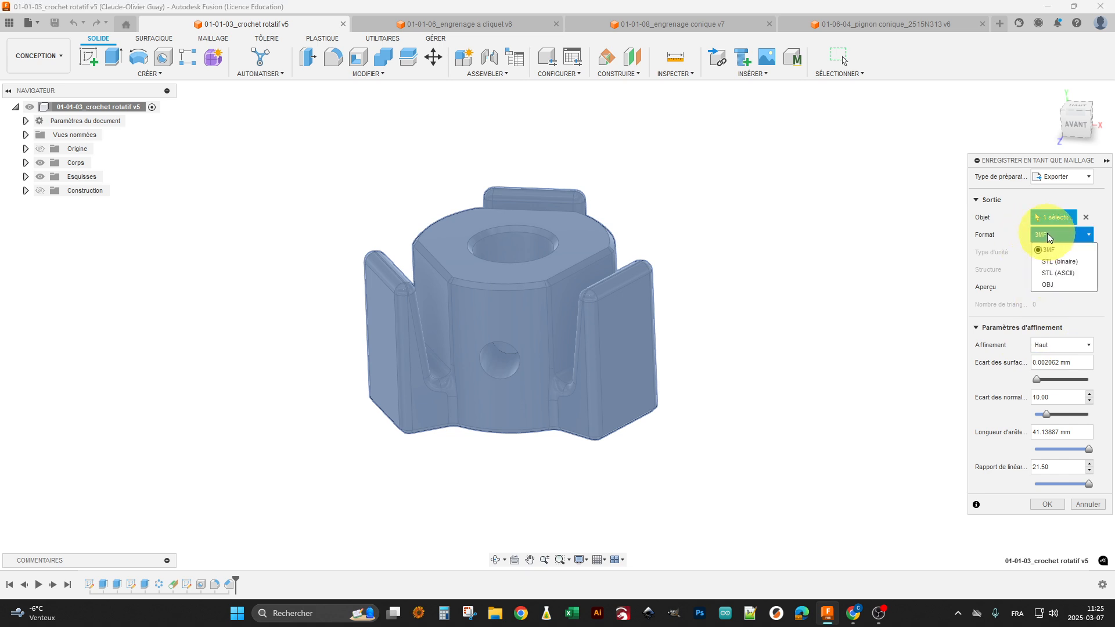
left_click(1050, 237)
left_click(1050, 505)
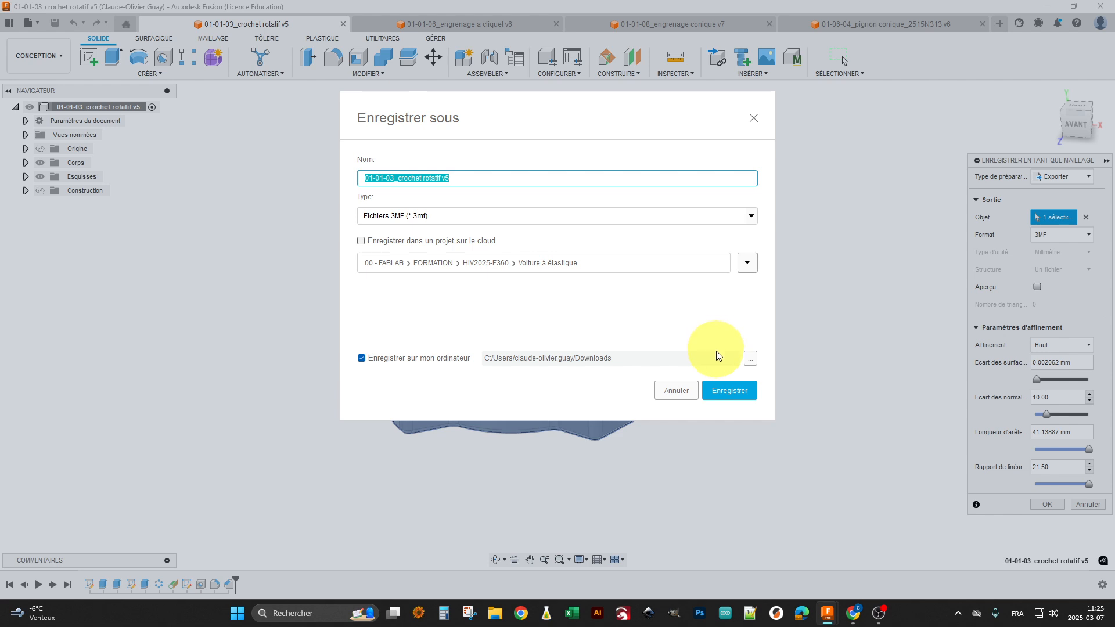
Browse to Directions (O:)/CFCMA/Fab Lab/09 - Fichiers CAO-FAO/25-001 - Voiture à élastique - Fab Lab/02_Fabrication/01-01-03_Crochet rotatif for the export.
left_click(750, 358)
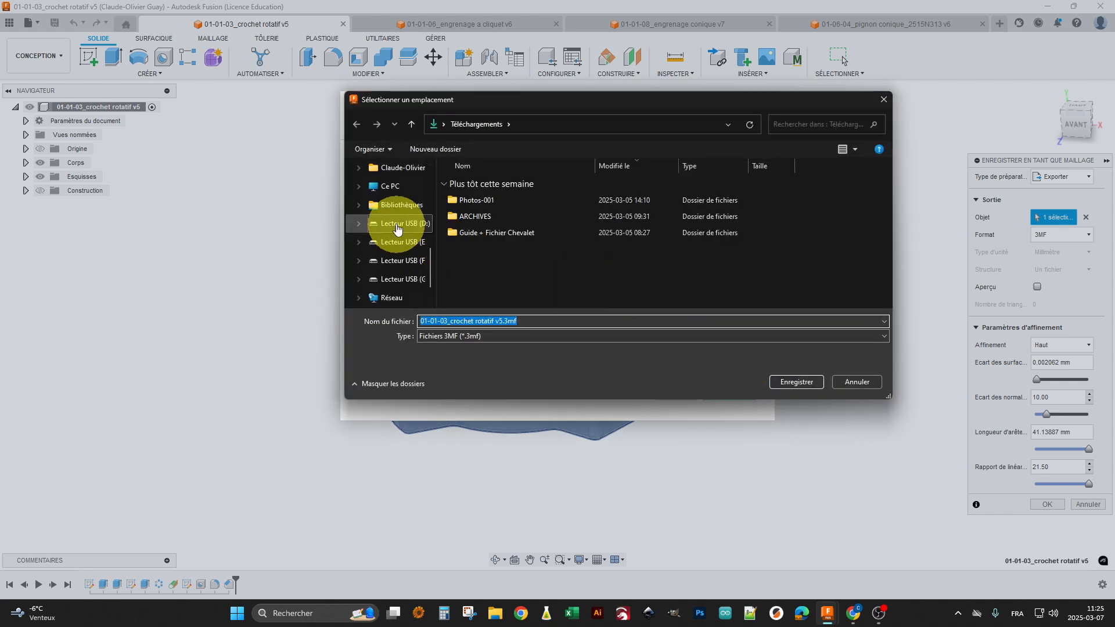
left_click(389, 186)
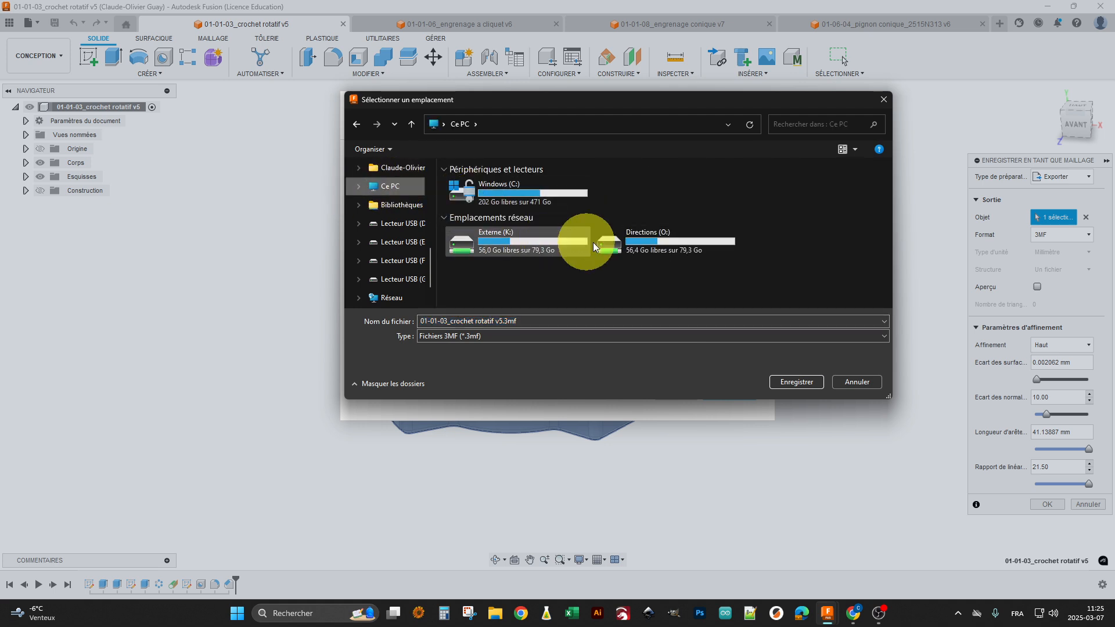
double_click(660, 243)
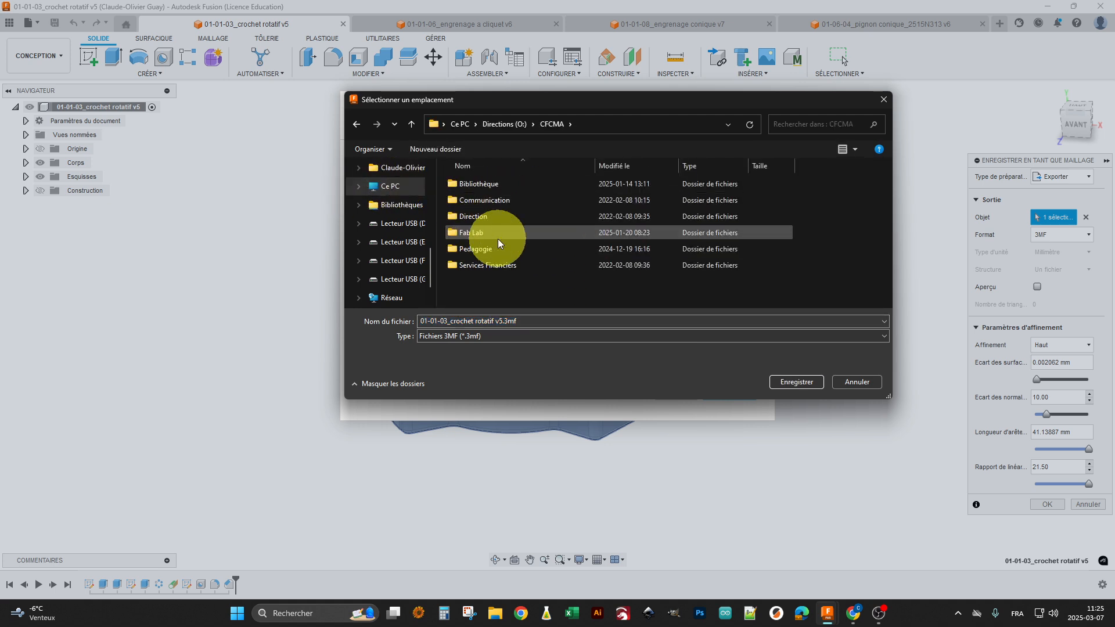
double_click(494, 231)
scroll(522, 232, "down", 2)
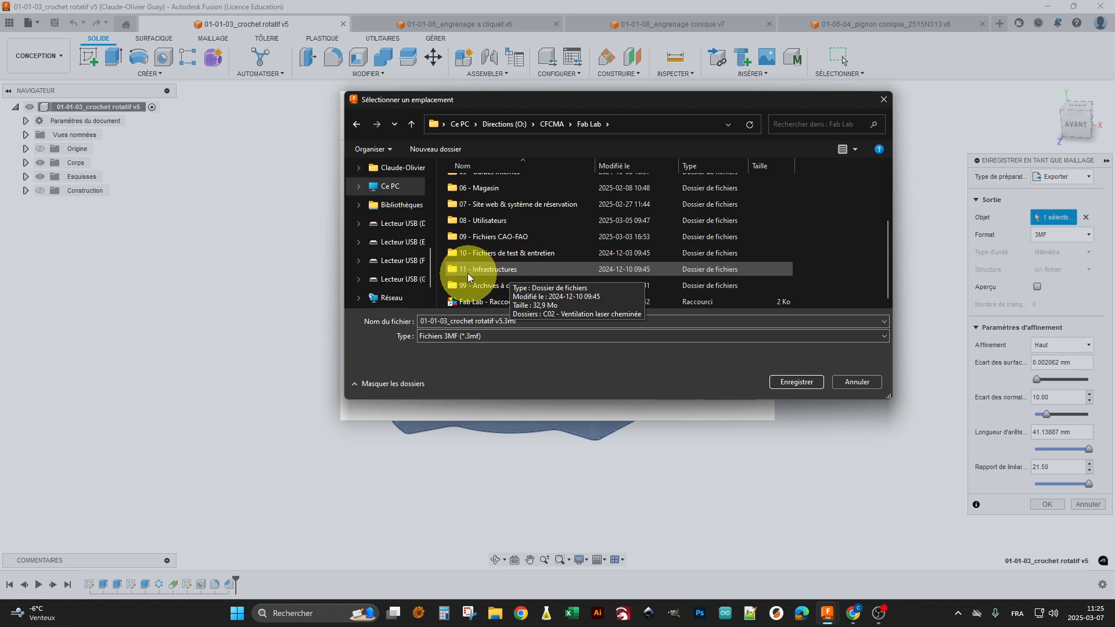
double_click(487, 238)
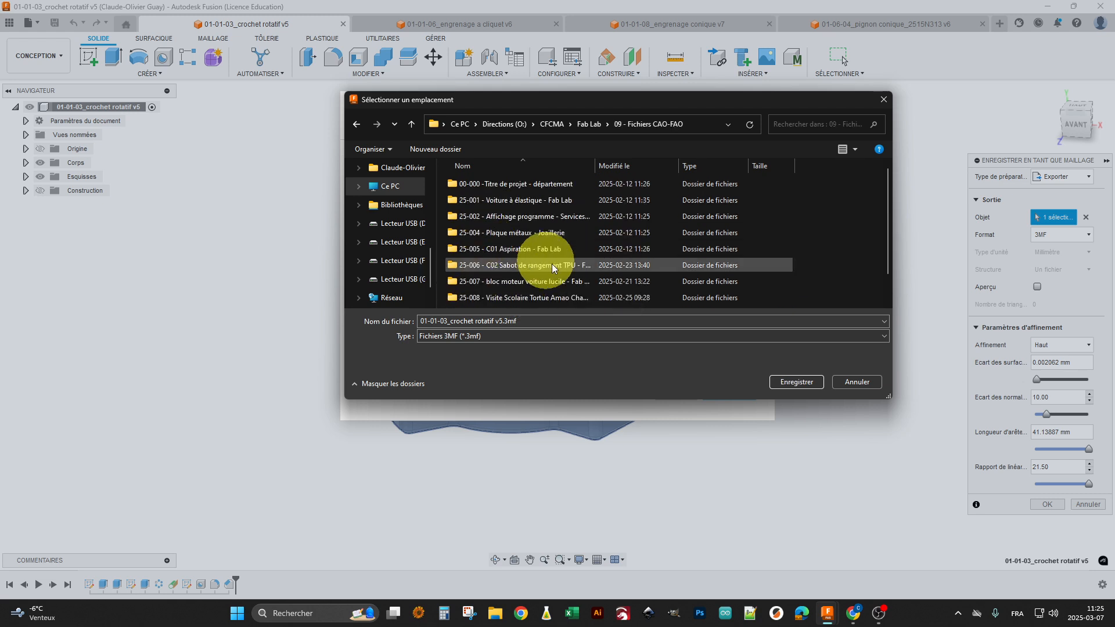
double_click(507, 206)
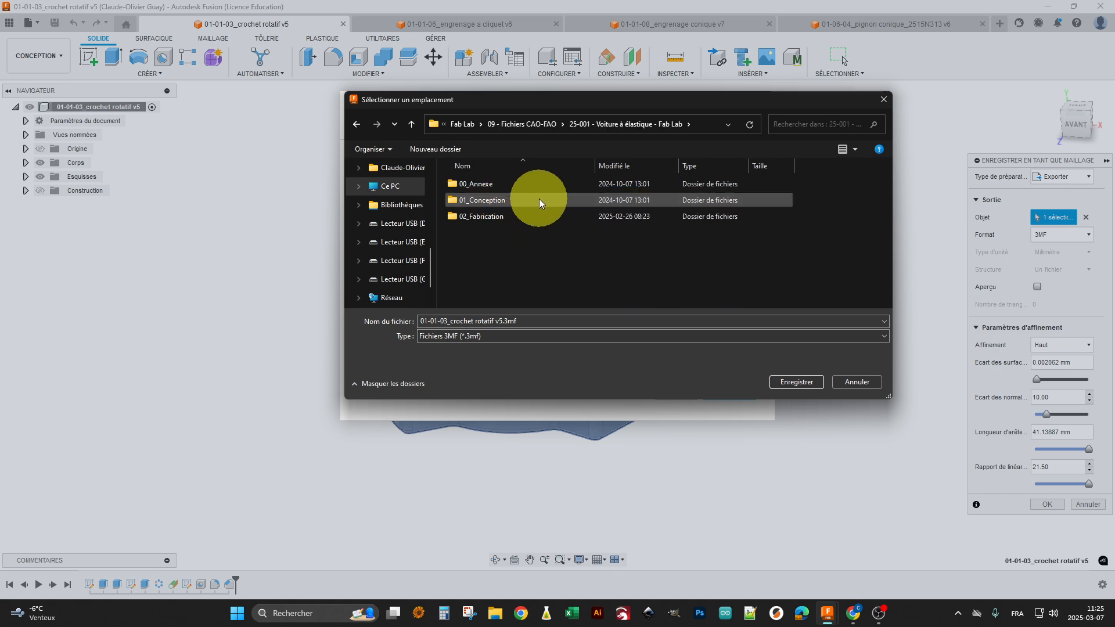
double_click(496, 217)
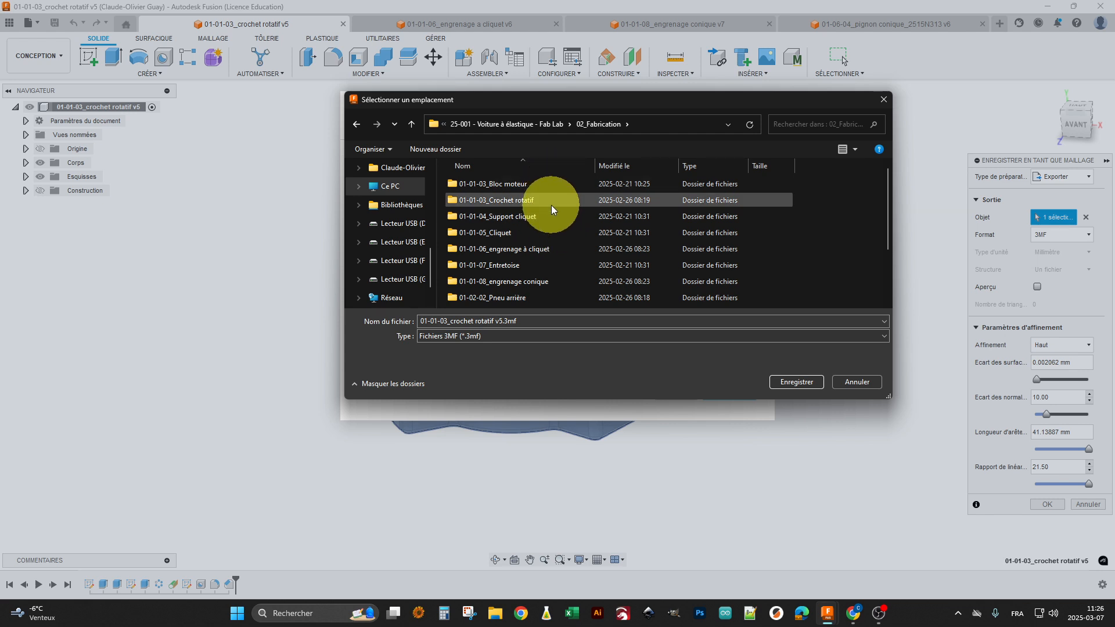
double_click(512, 200)
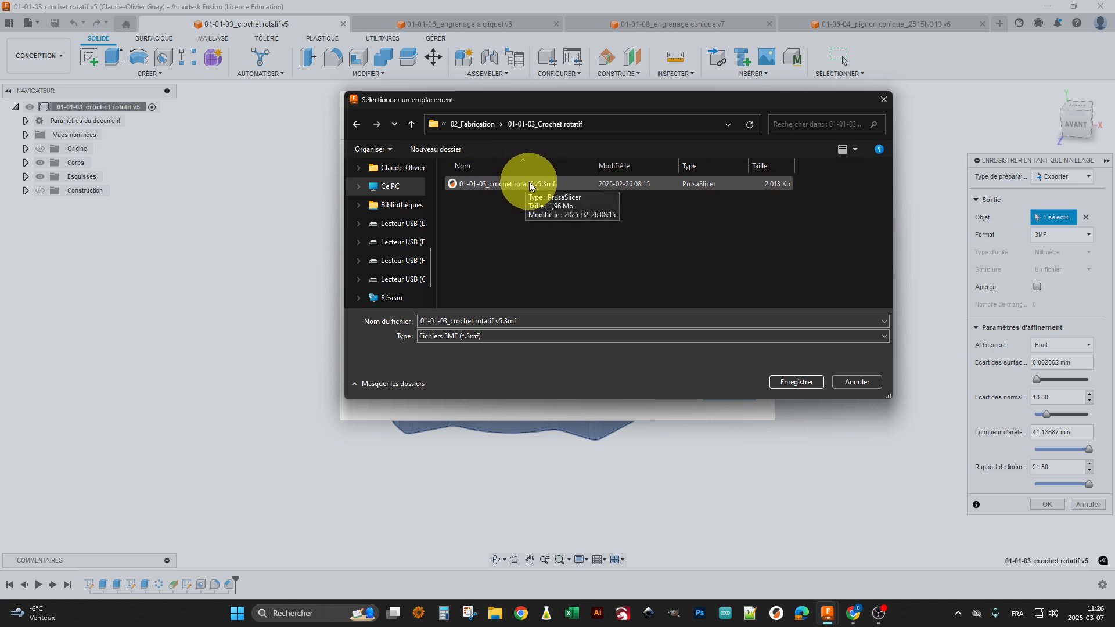
Save the mesh as 01-01-03_crochet rotatif v5.3mf in the chosen folder, replacing the existing file.
left_click(797, 381)
left_click(589, 304)
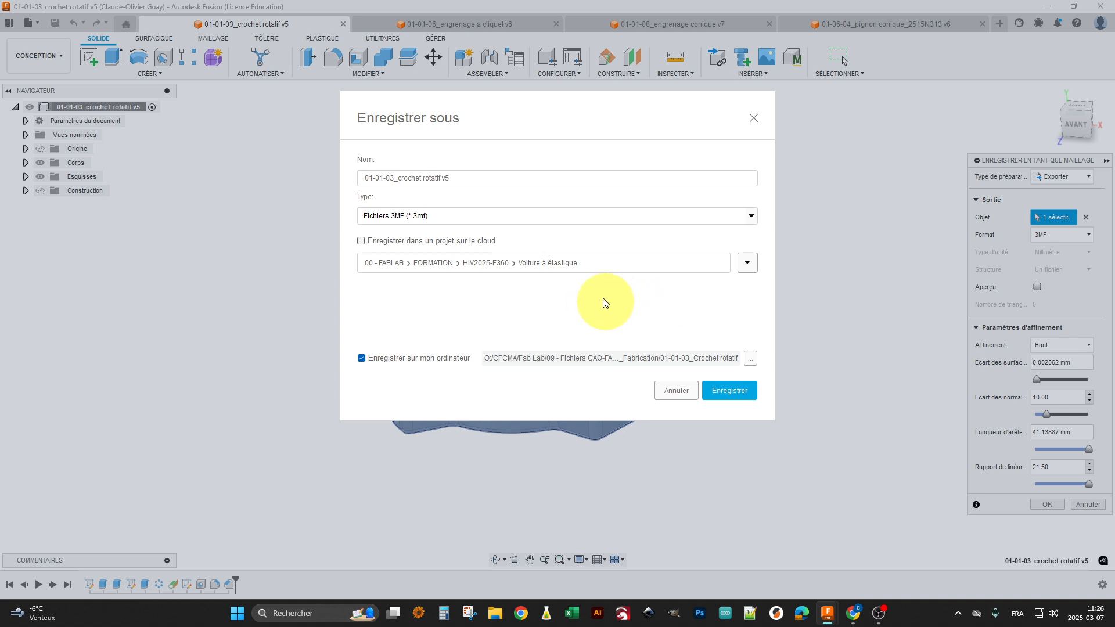
left_click(732, 391)
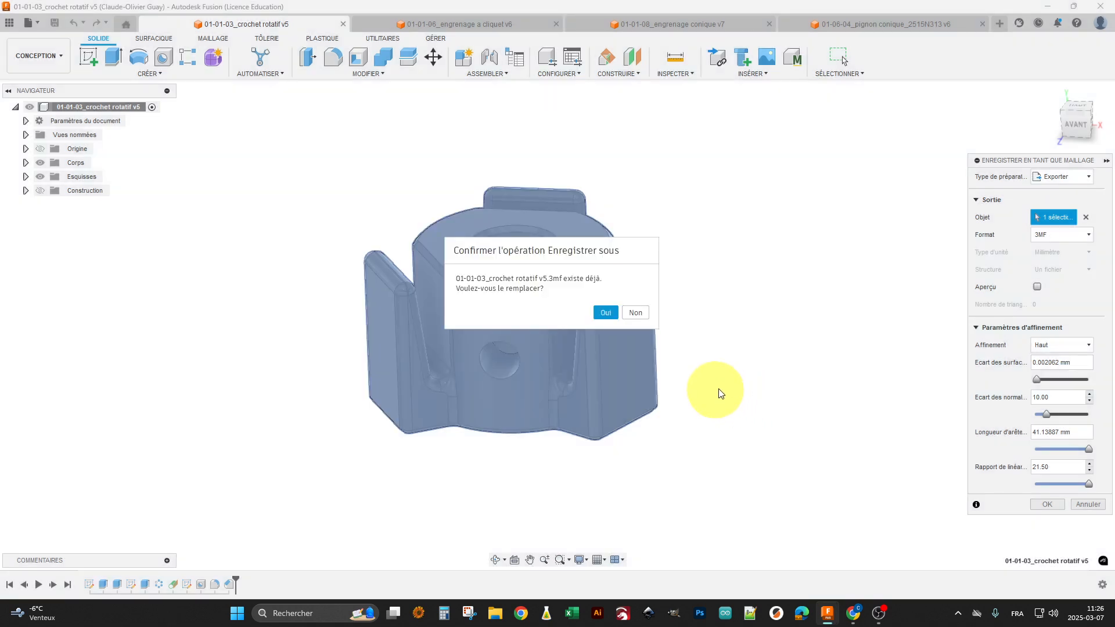
left_click(605, 313)
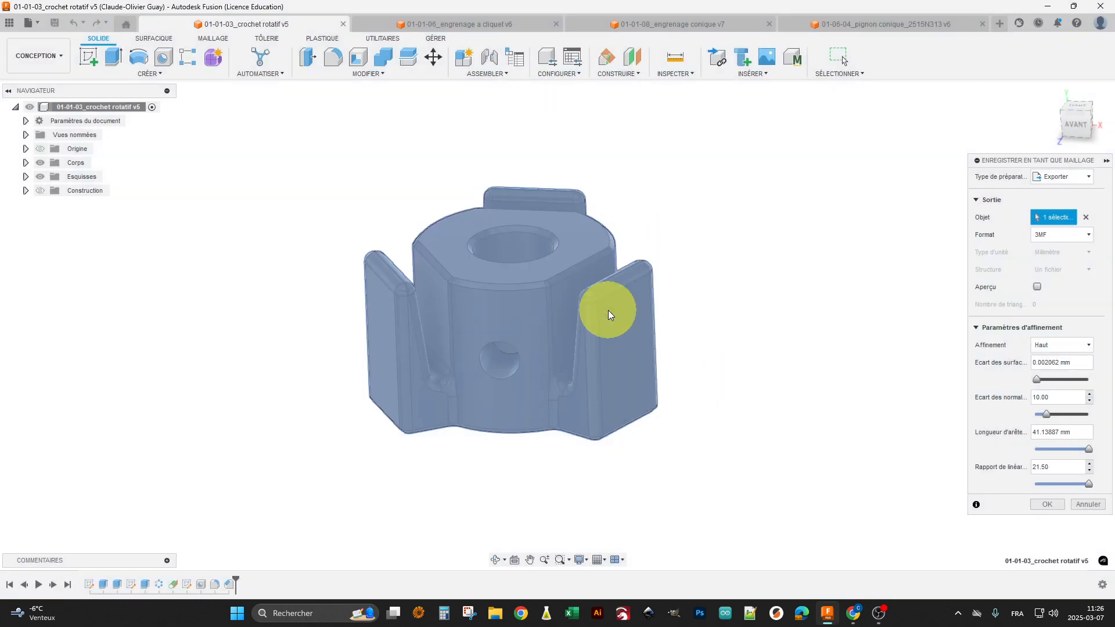